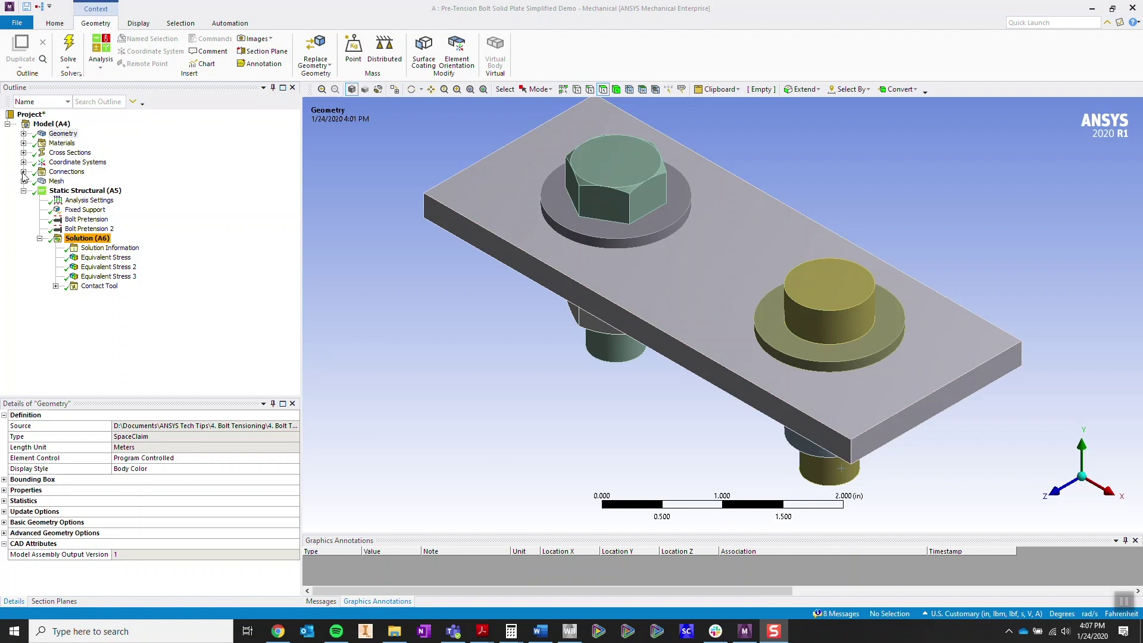
View the bolted plates from the front with all bodies shown, including the hidden lower plate
click(1054, 491)
right_click(350, 301)
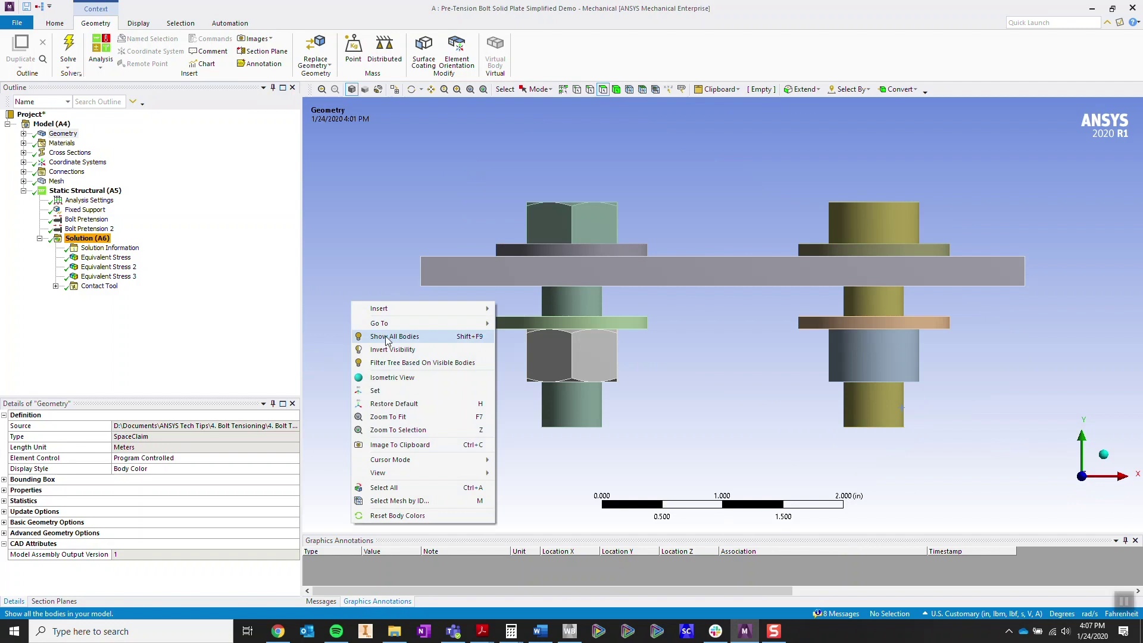
click(402, 341)
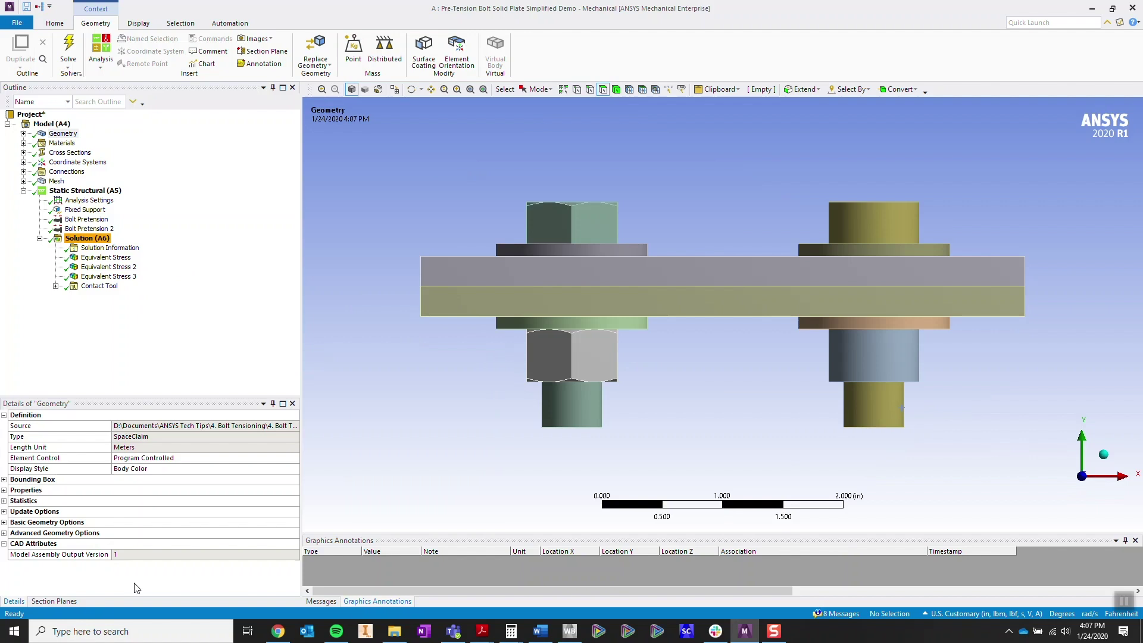
click(59, 602)
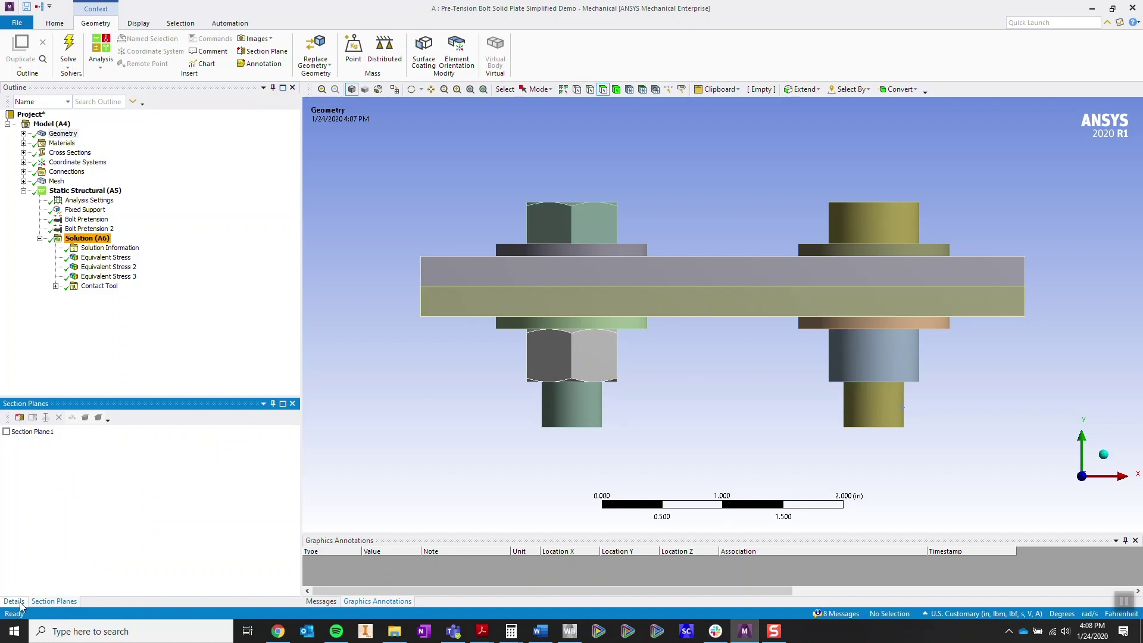
Section the model with Section Plane1, show Equivalent Stress, and zoom into the right bolt
click(7, 432)
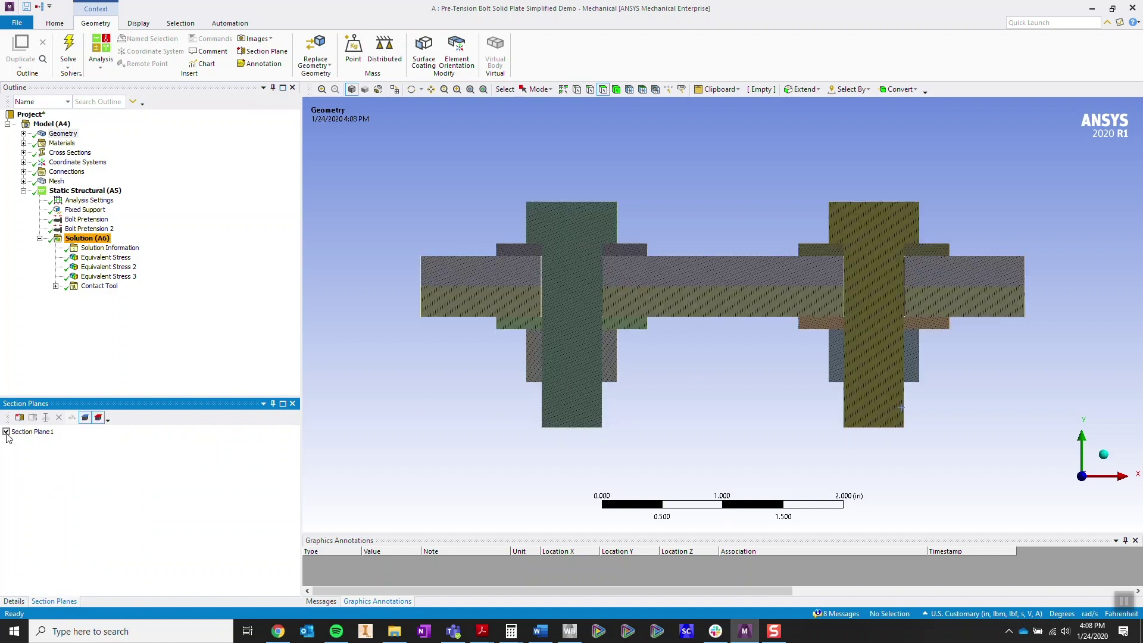
click(106, 257)
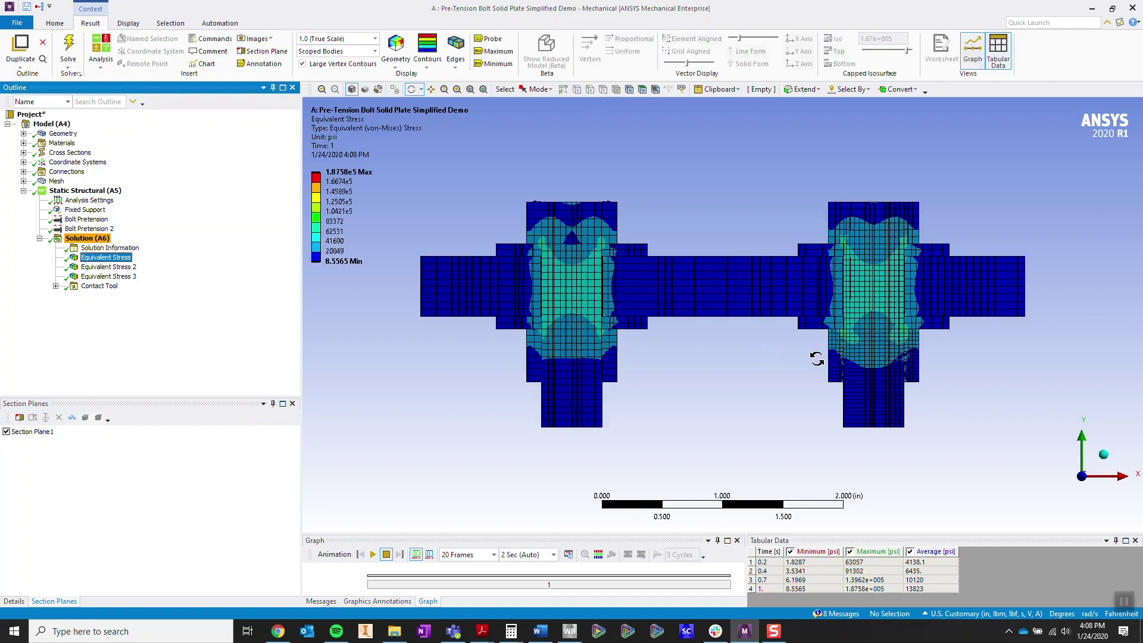
scroll(819, 350, up, 2)
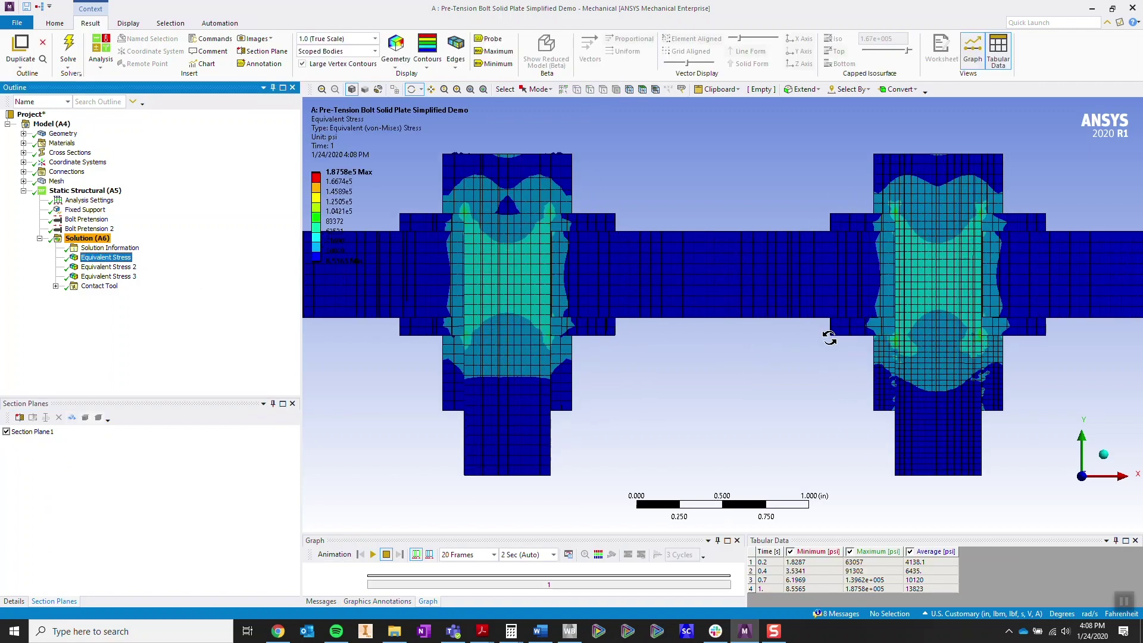
drag(832, 333, 914, 374)
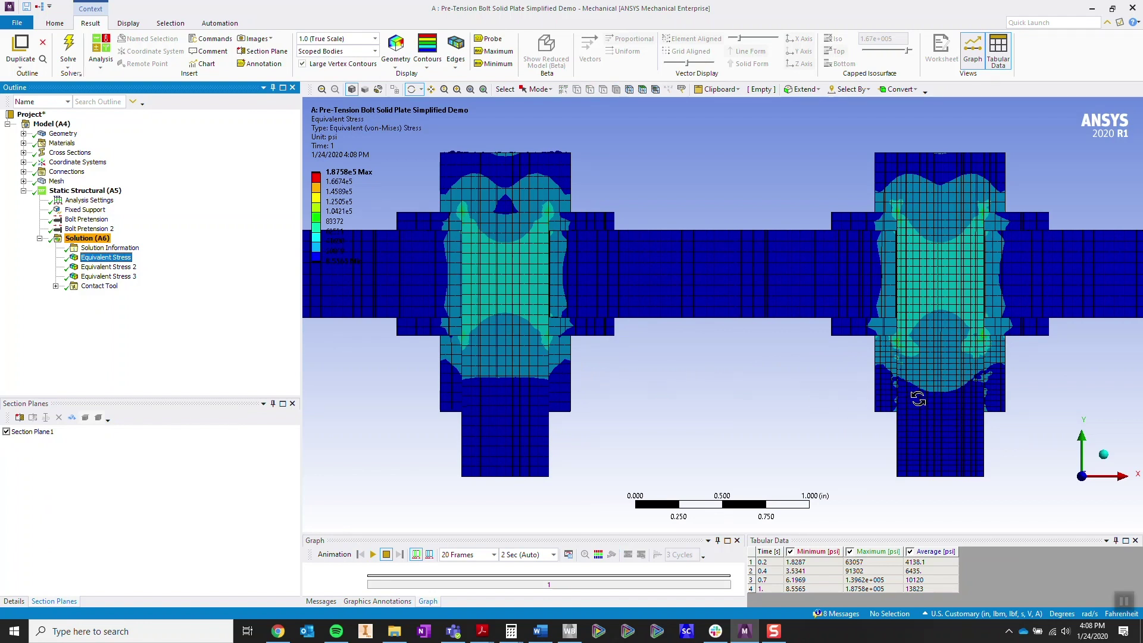
scroll(979, 395, up, 3)
scroll(853, 320, up, 3)
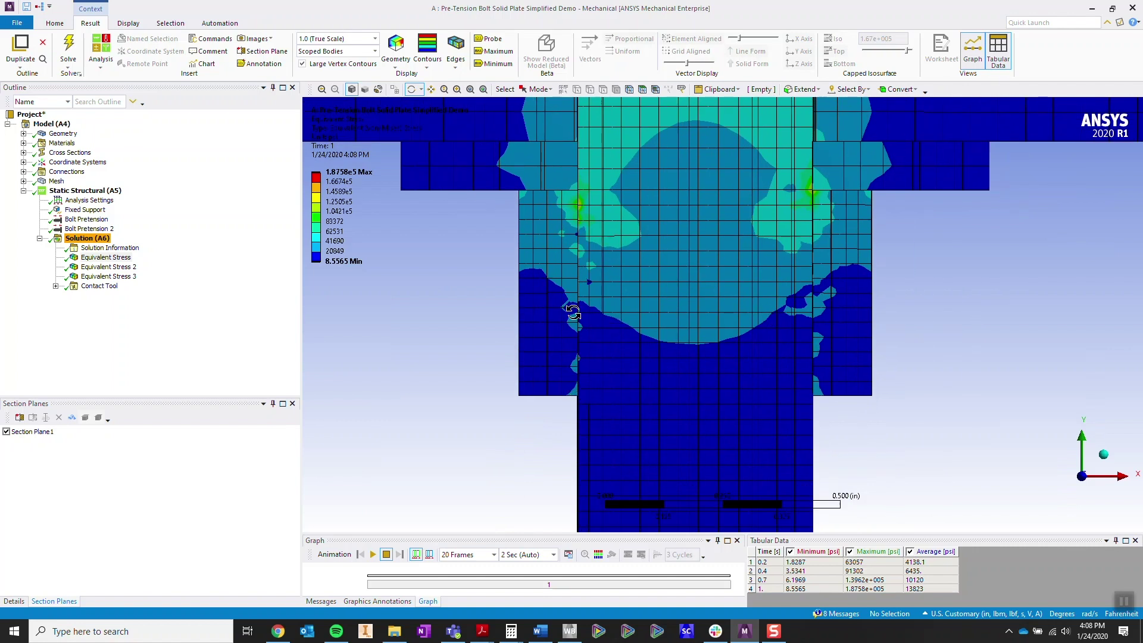
Expand Connections and select the Frictional bolt-thread contact, viewed from an oblique angle
click(23, 172)
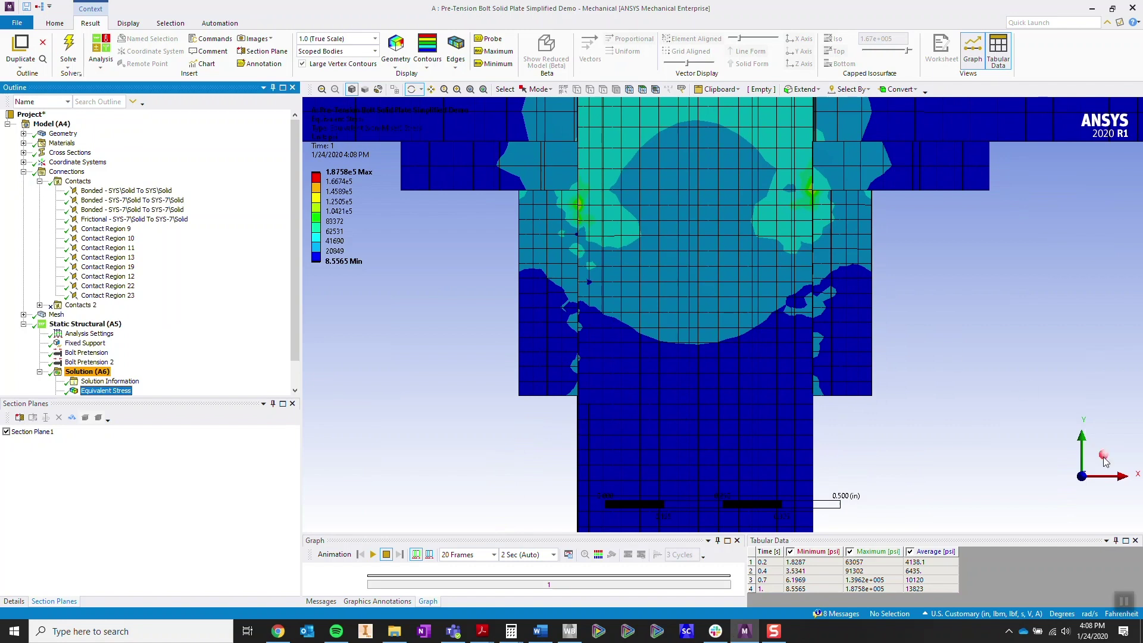
drag(1102, 455, 505, 201)
scroll(505, 202, down, 5)
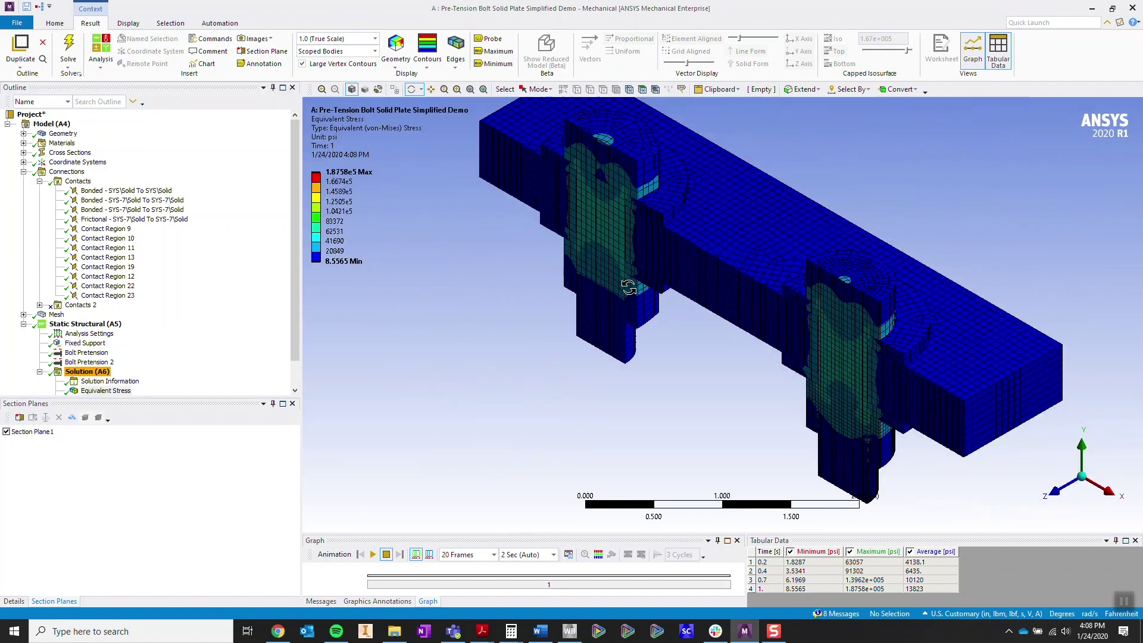
click(120, 220)
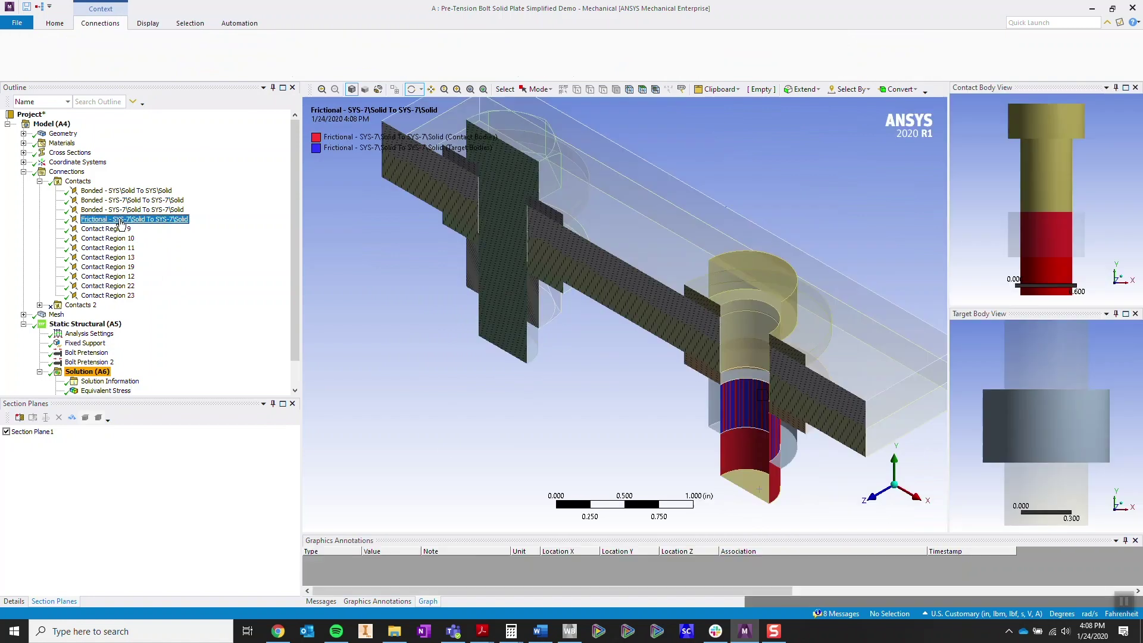
Inspect the Frictional contact details down to its Bolt Thread geometric modification
click(14, 601)
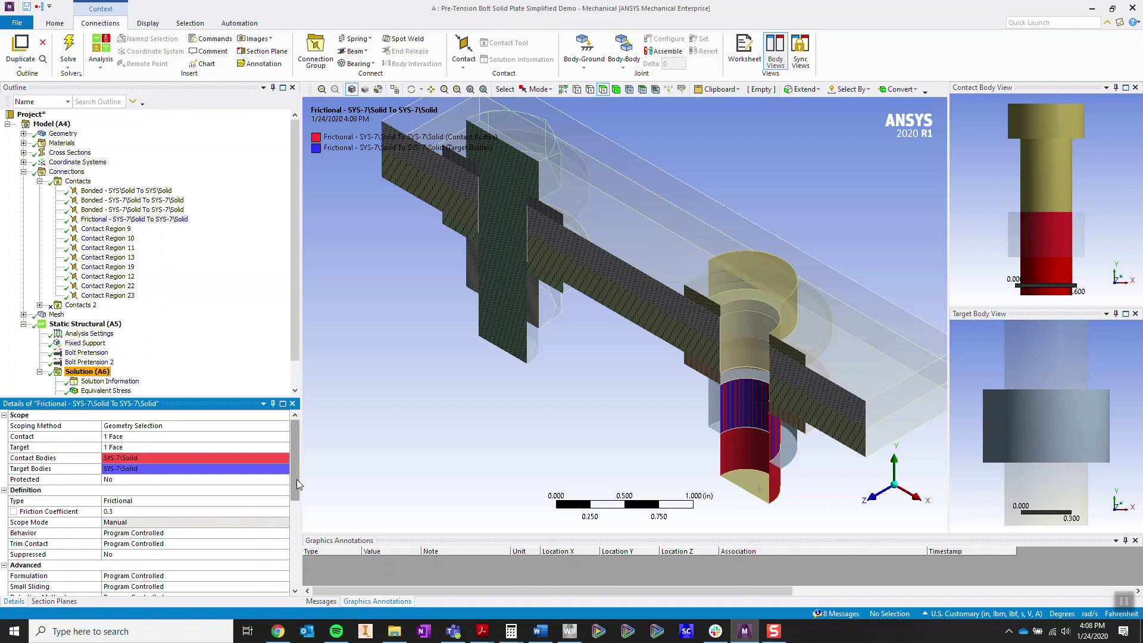
drag(297, 470, 309, 563)
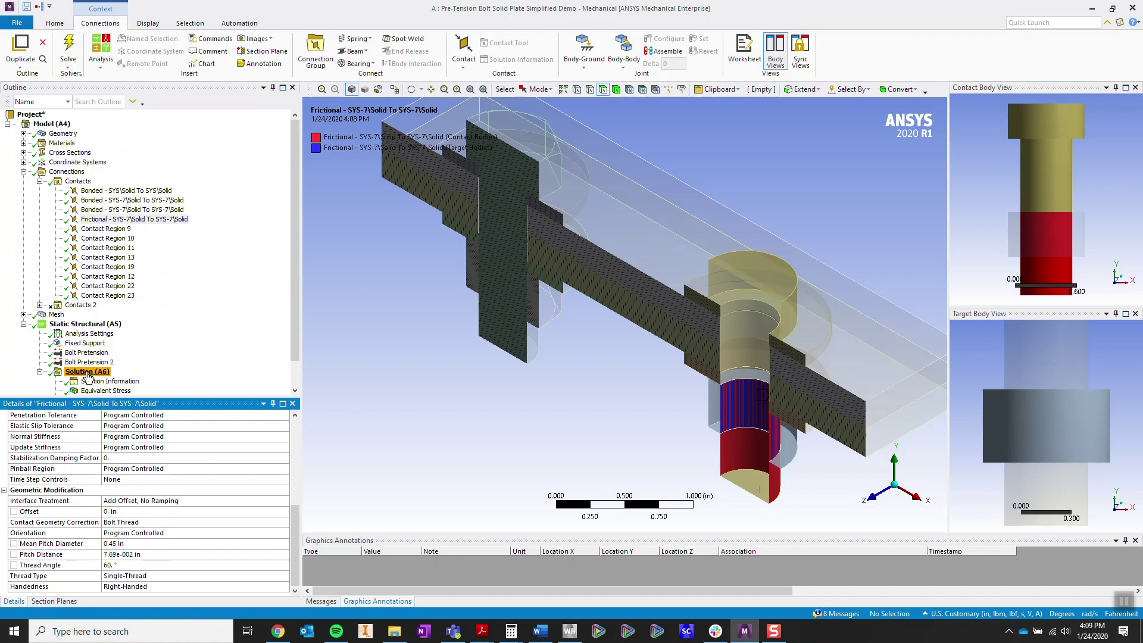
click(99, 390)
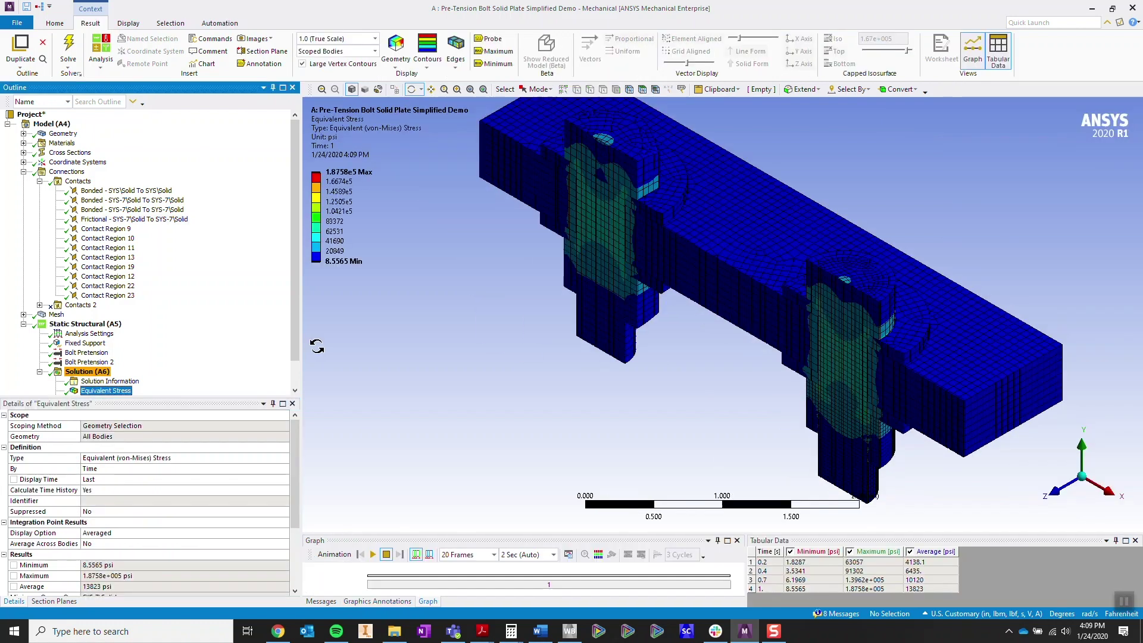
scroll(244, 365, down, 1)
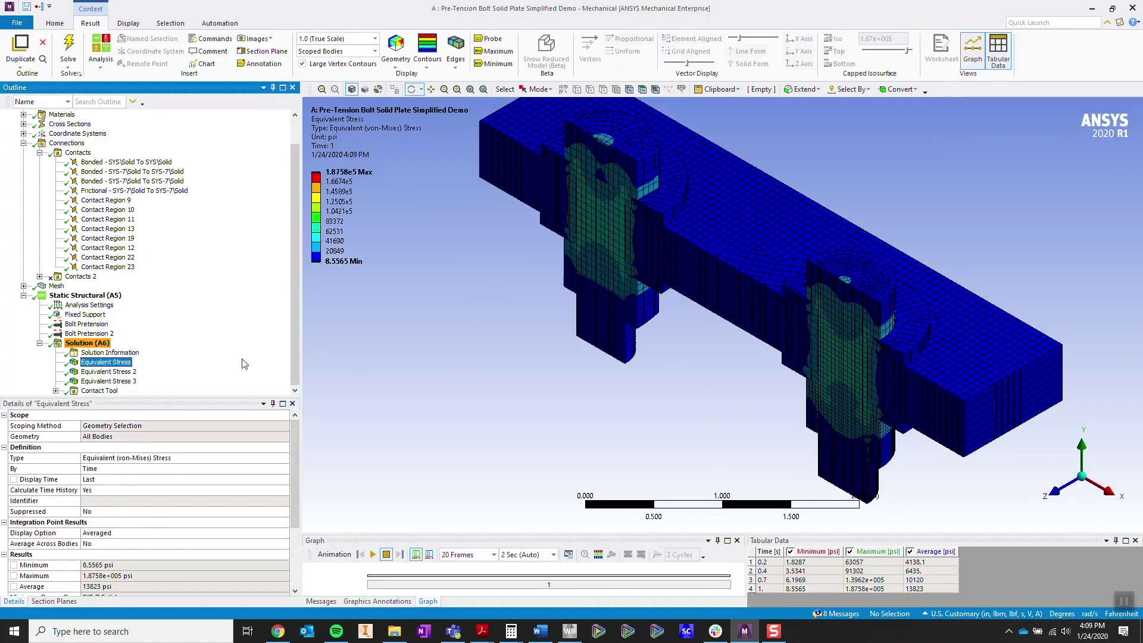
click(118, 382)
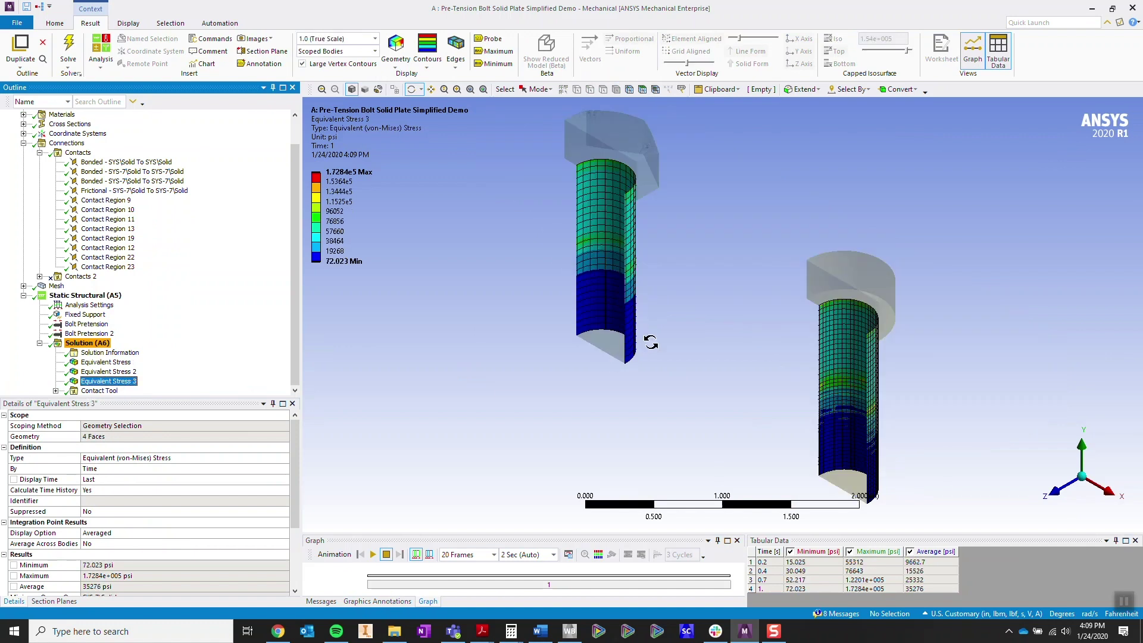
mouse_move(721, 315)
mouse_down()
mouse_move(658, 299)
mouse_move(633, 311)
mouse_move(651, 321)
mouse_move(615, 304)
mouse_move(512, 298)
mouse_move(461, 320)
mouse_move(701, 316)
mouse_up()
scroll(612, 345, up, 2)
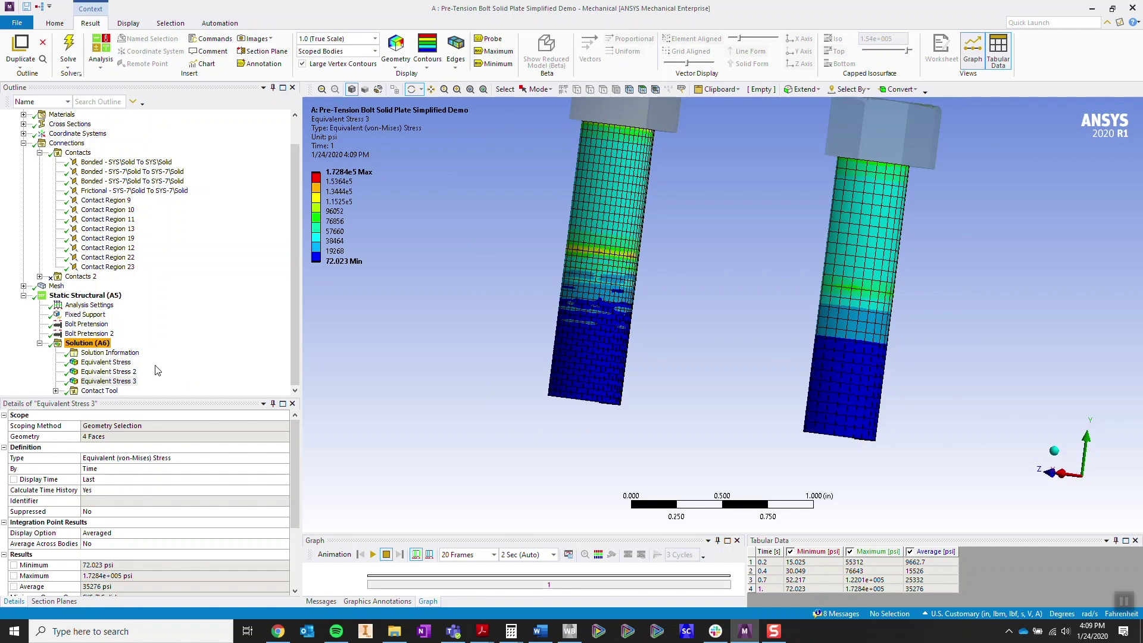
Display the Contact Tool Pressure result on the bolt threads from a front view
click(55, 390)
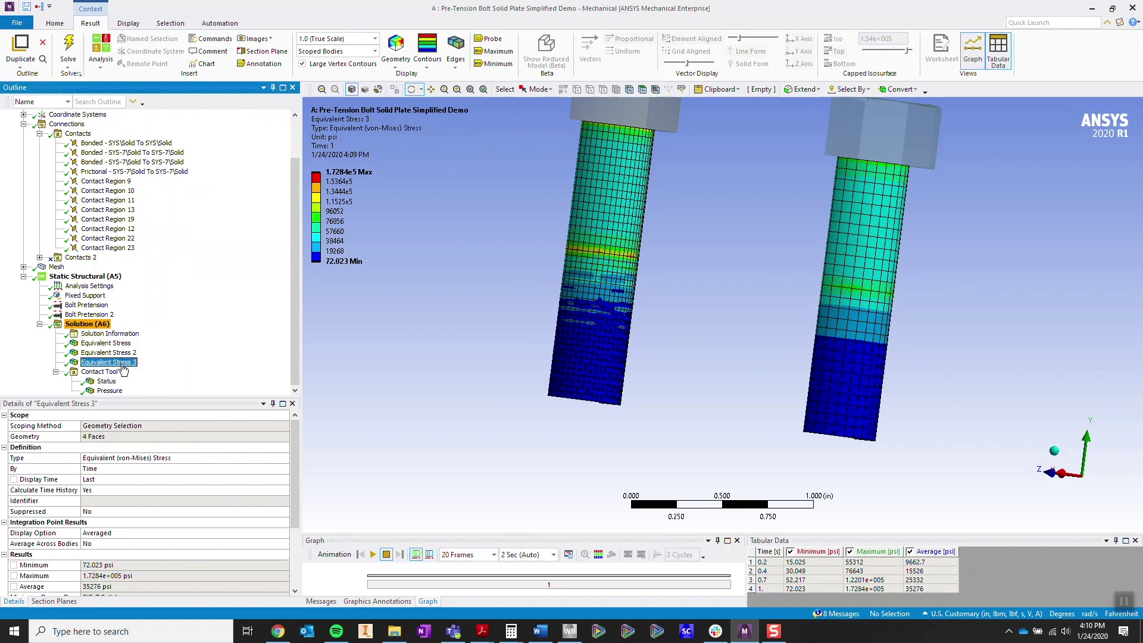
click(110, 390)
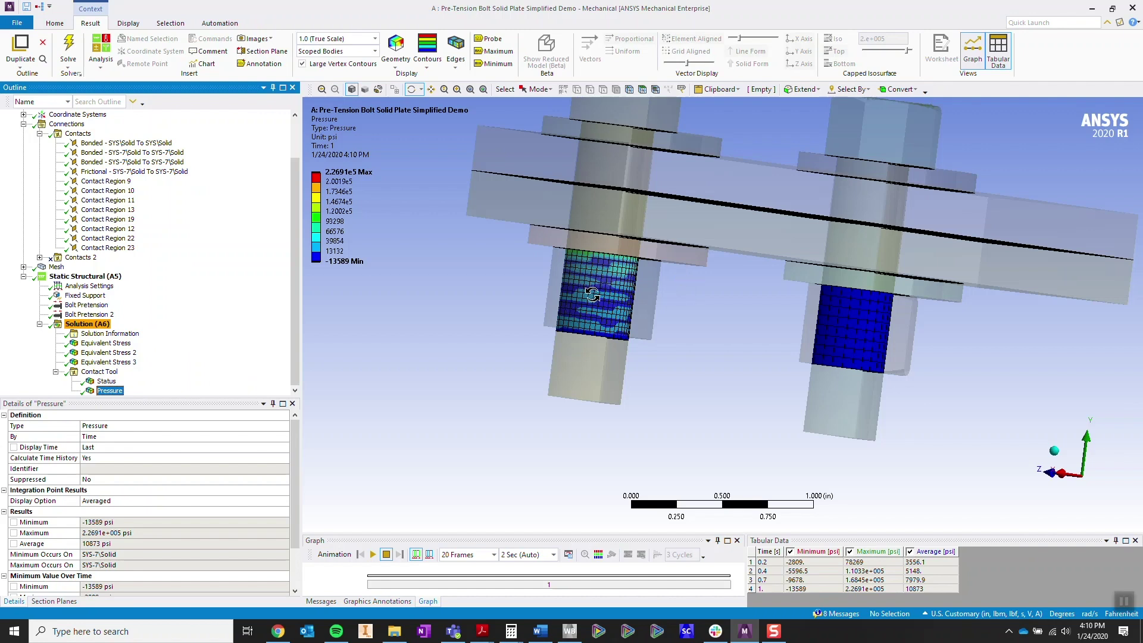
mouse_move(592, 293)
mouse_down()
mouse_move(575, 300)
mouse_move(578, 290)
mouse_up()
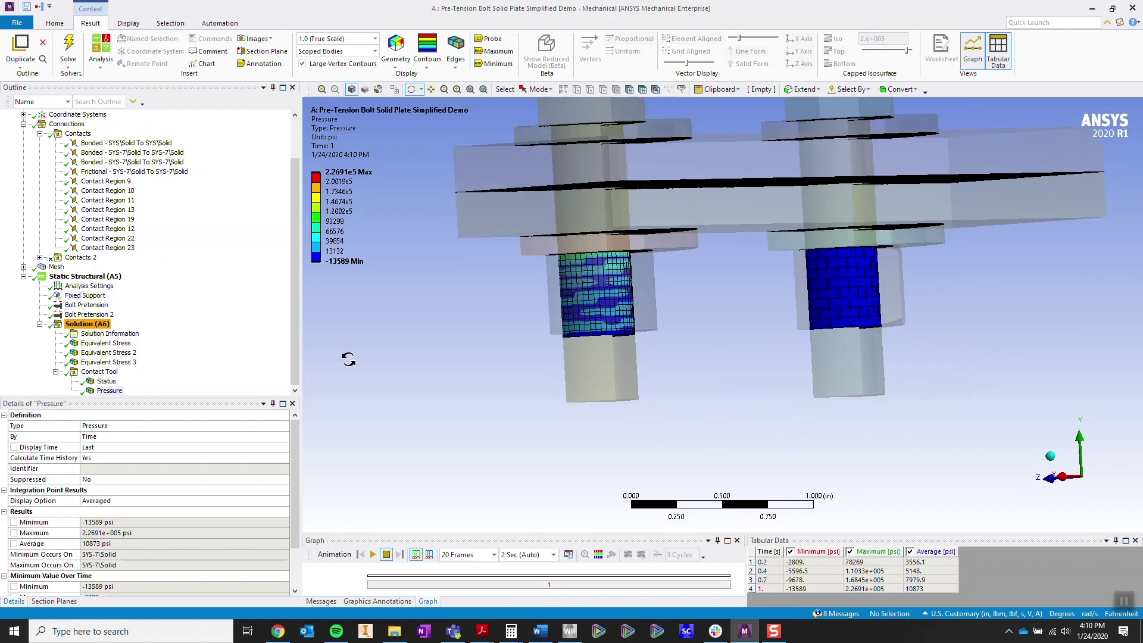
Toggle Section Plane1, orbit the model, and select the Frictional thread contact
click(42, 603)
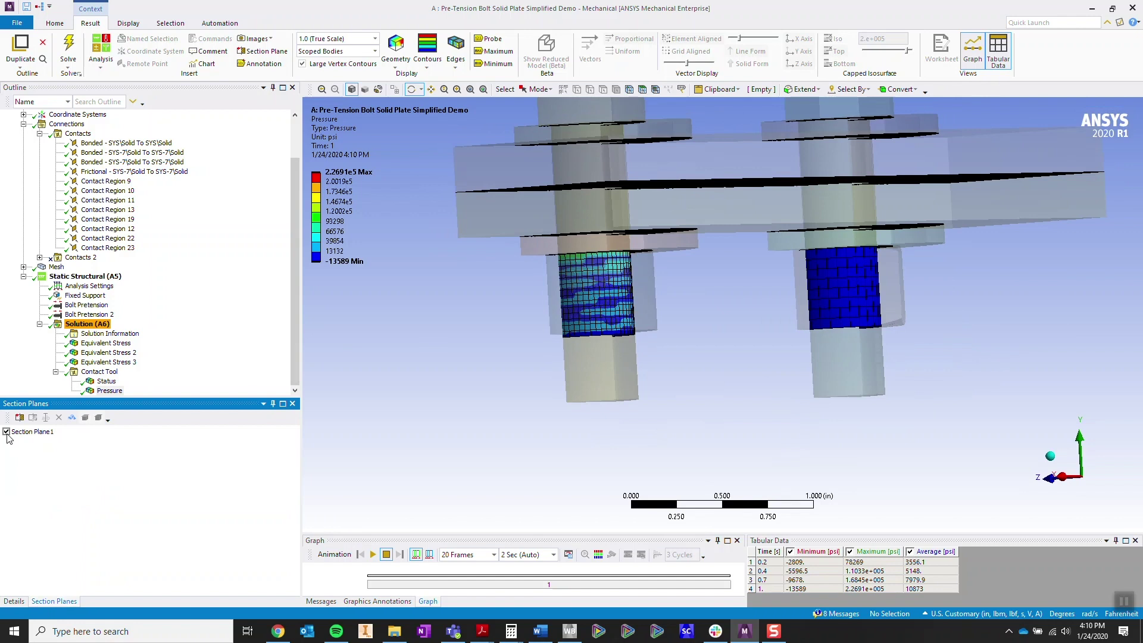
click(7, 432)
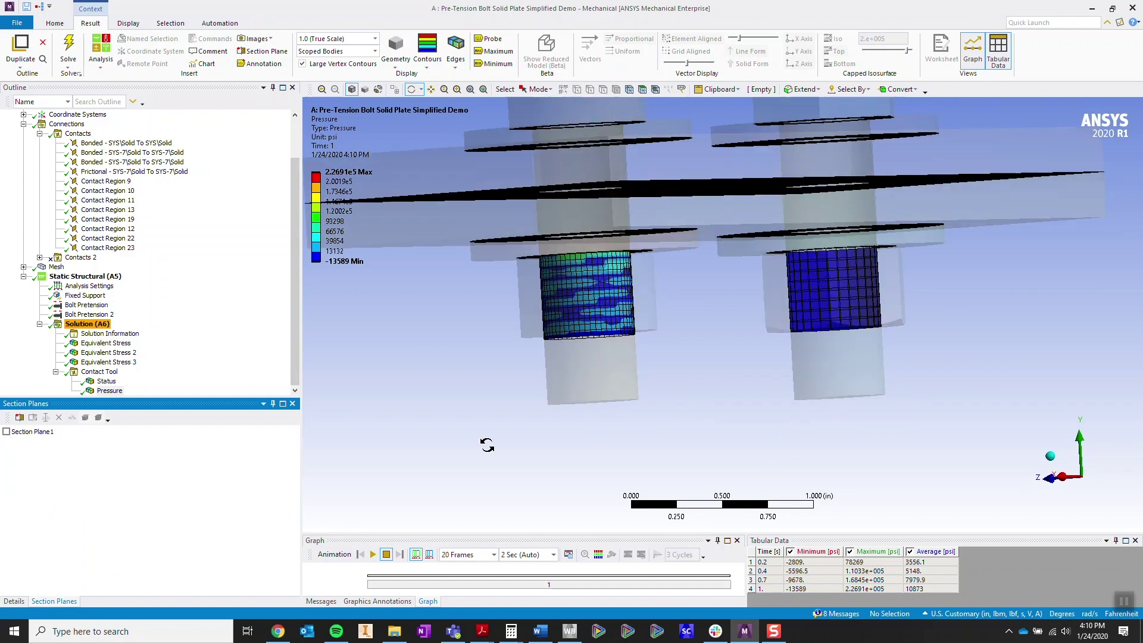
drag(696, 285, 654, 306)
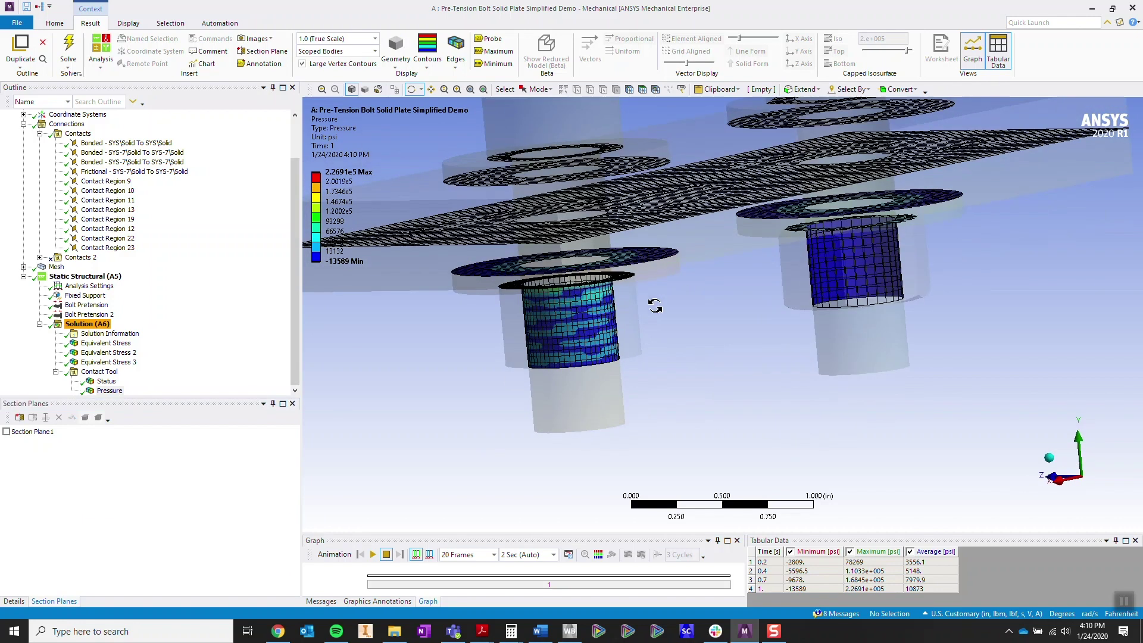
drag(839, 398, 836, 297)
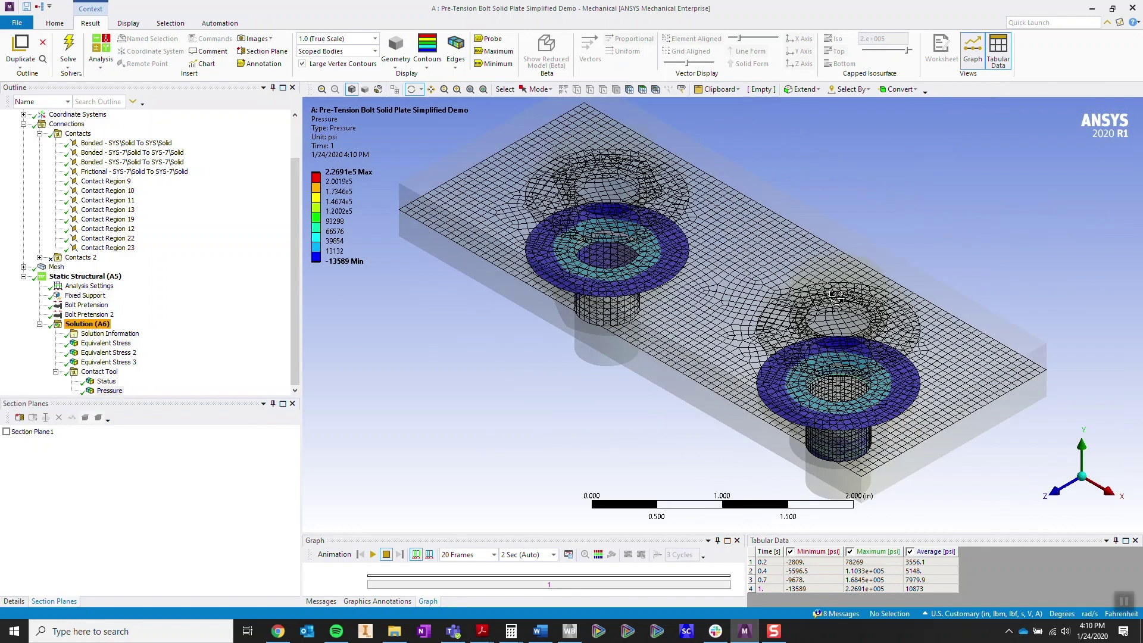
click(135, 173)
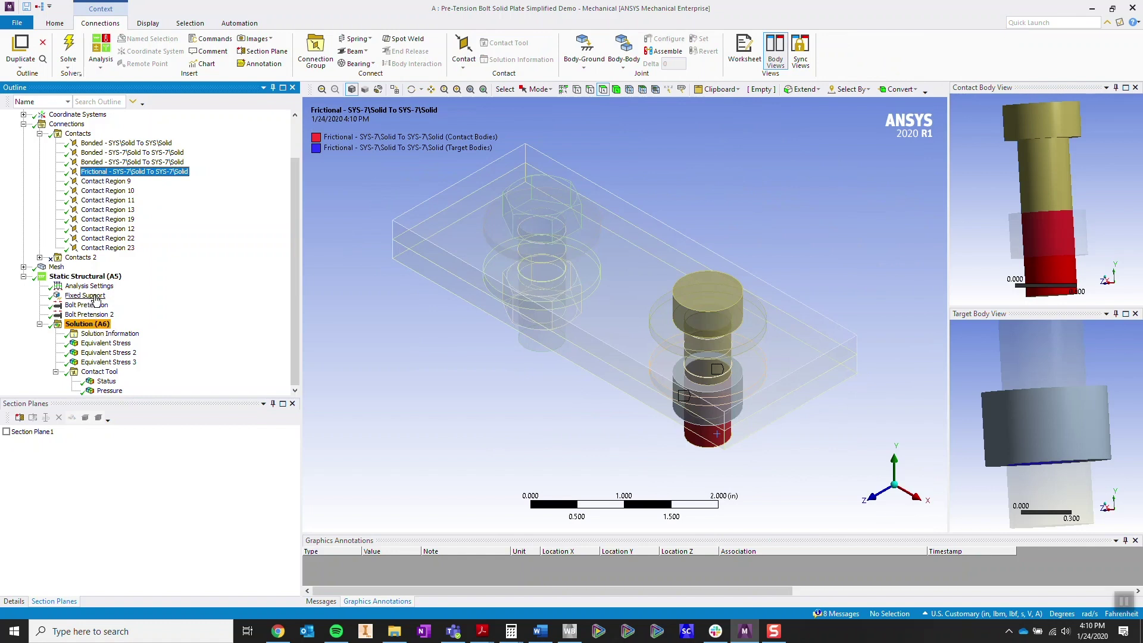
Check the Frictional contact's 0.3 friction coefficient, then show Equivalent Stress for all bodies
click(14, 600)
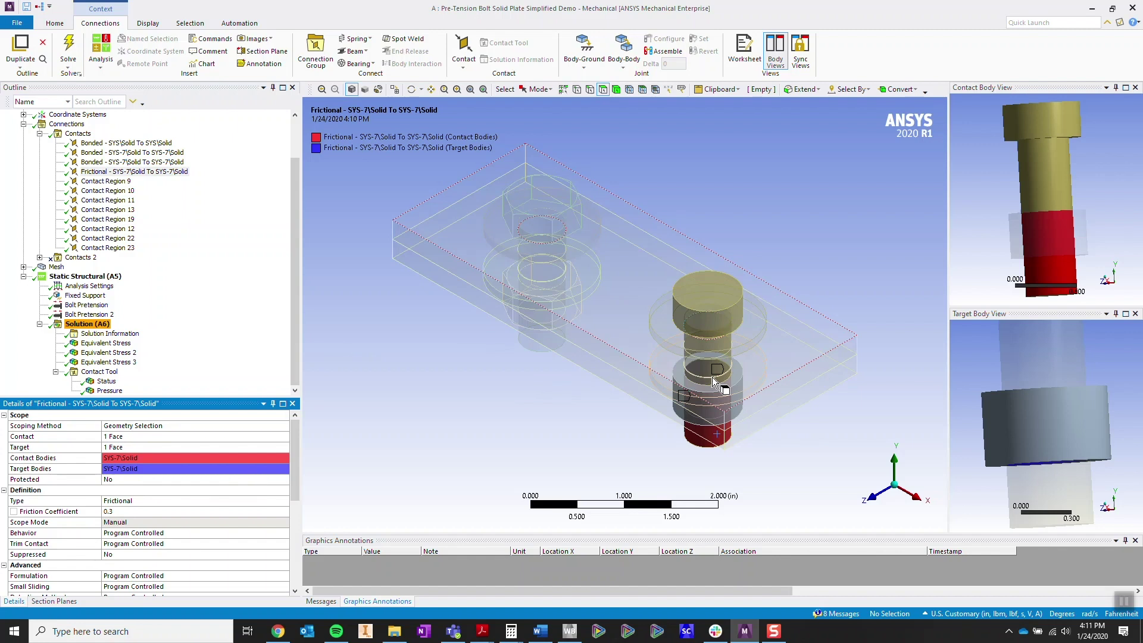
click(126, 344)
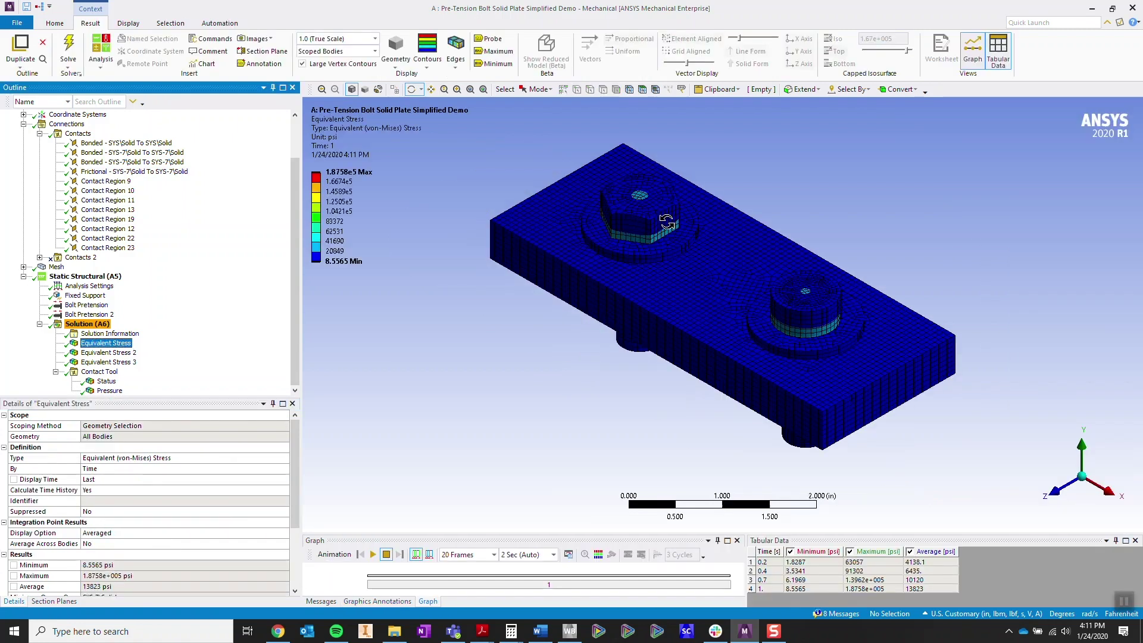
Cut through both bolts with Section Plane1 and zoom in on the front view
drag(844, 397, 846, 369)
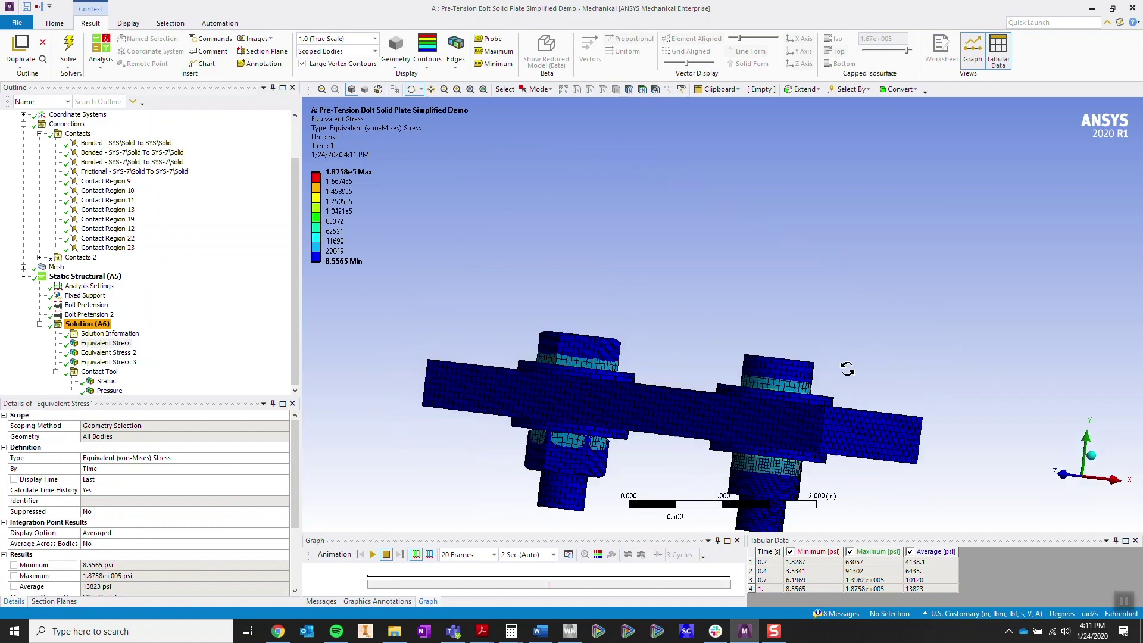
click(1068, 478)
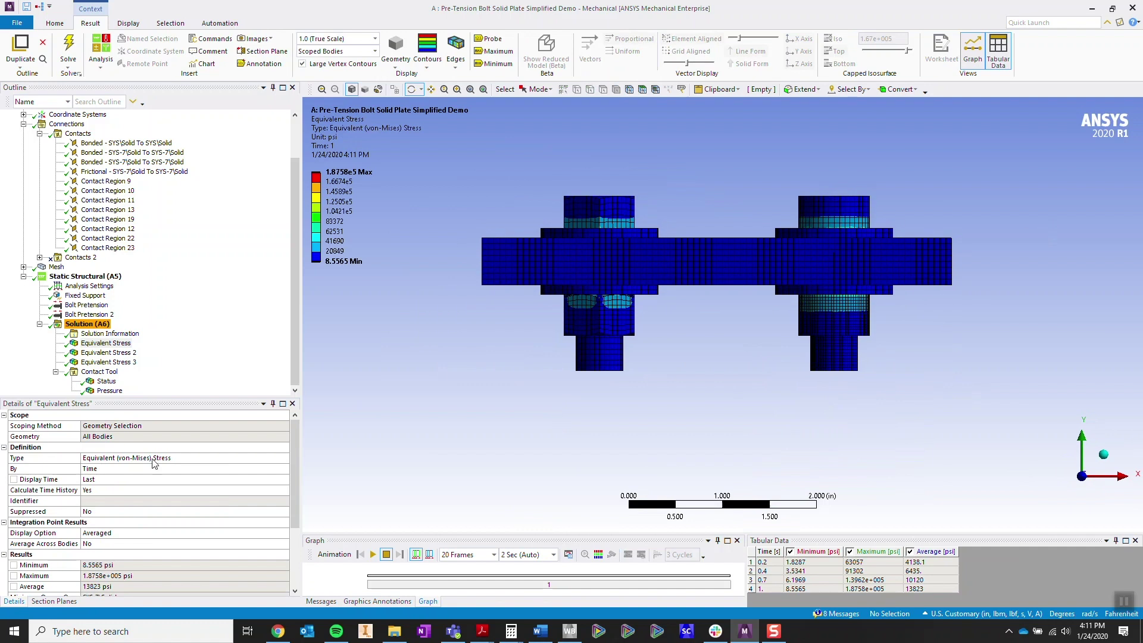
click(54, 601)
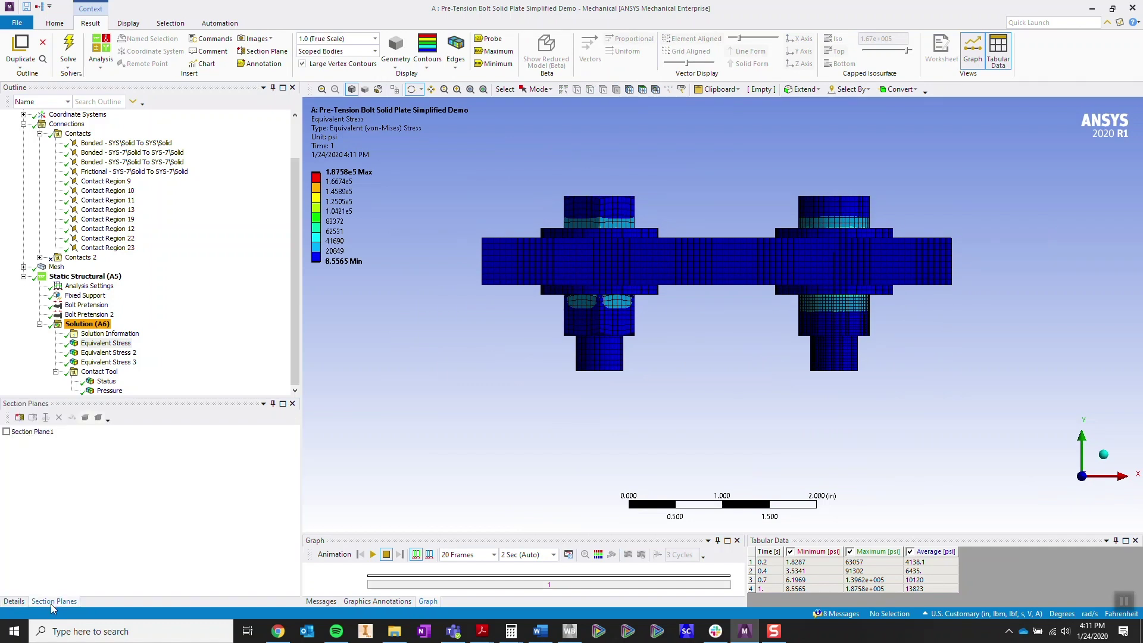
click(7, 433)
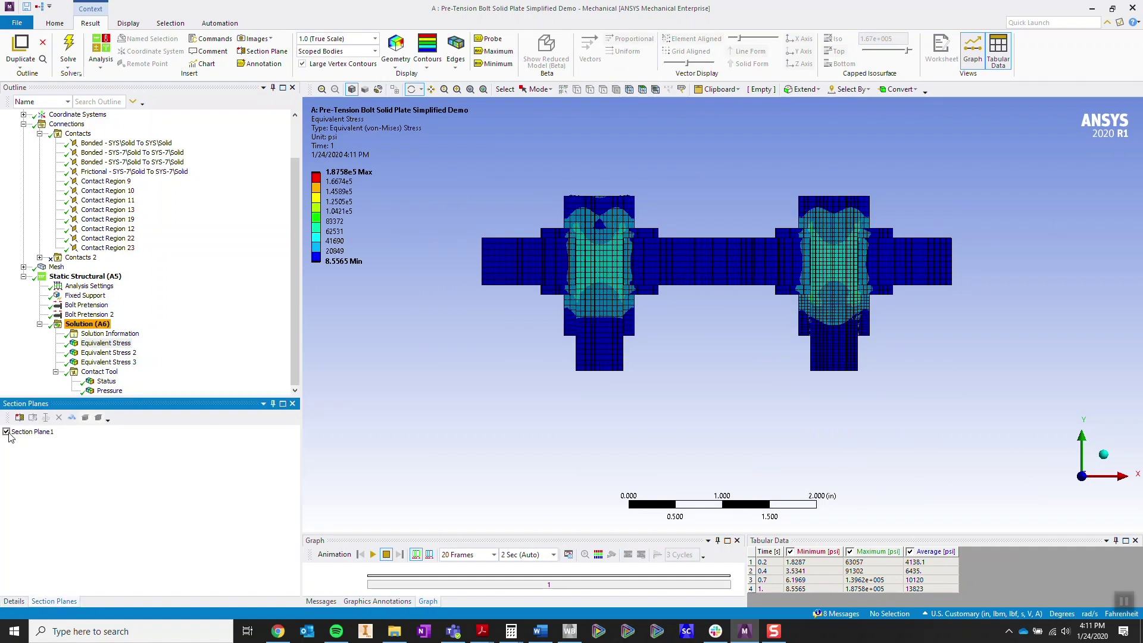
scroll(932, 245, up, 1)
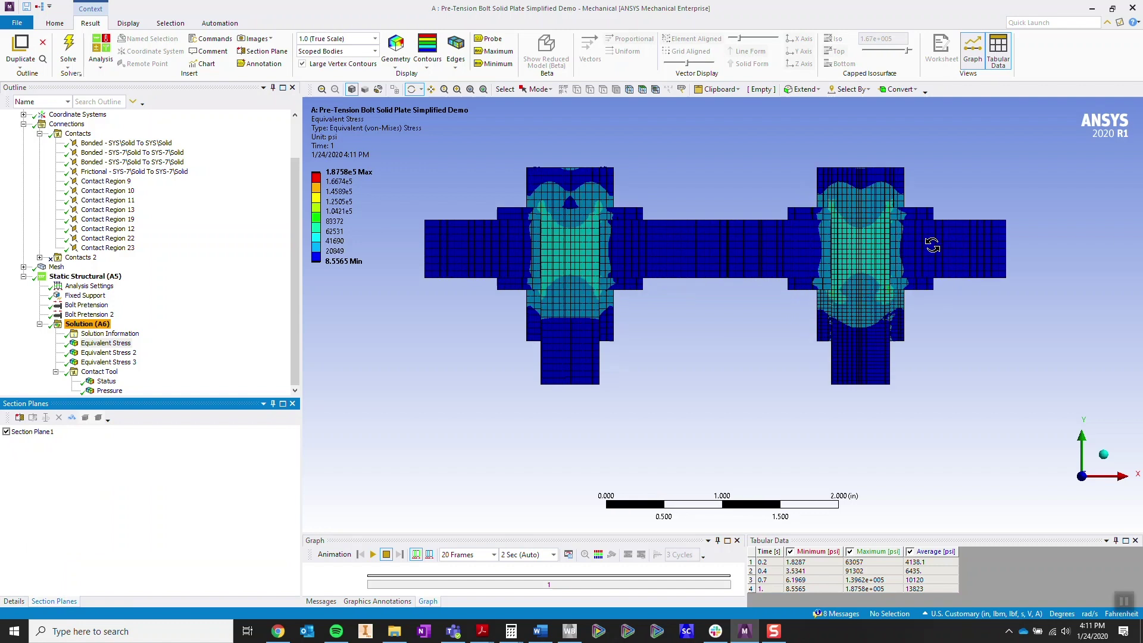
scroll(932, 245, up, 1)
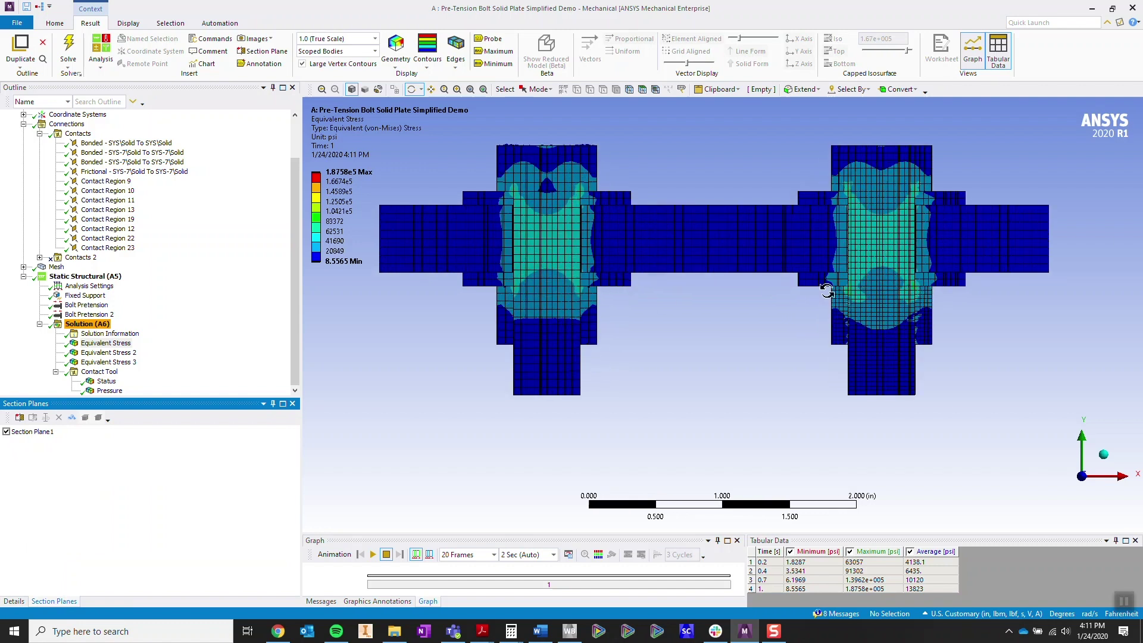